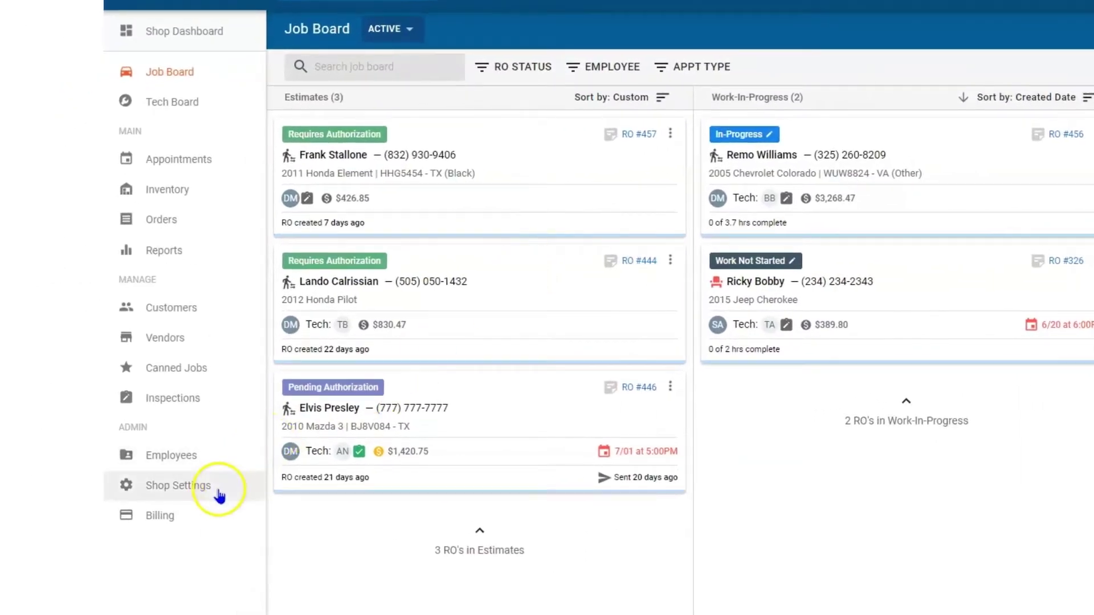
Step: Open Shop Settings and show the Markups tab with the General Matrix price tiers
click(219, 495)
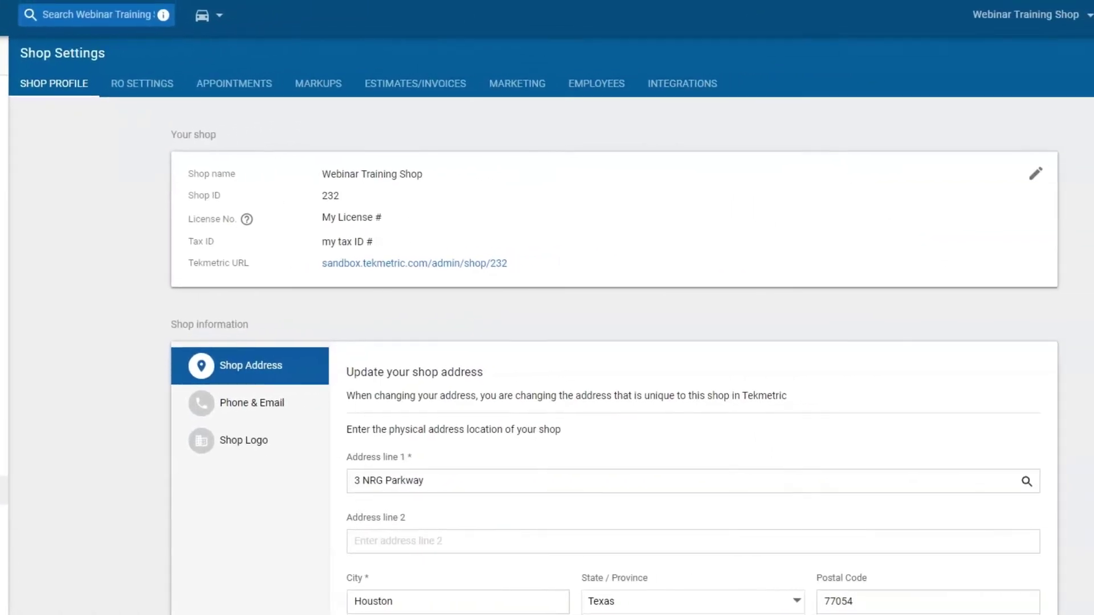
click(299, 85)
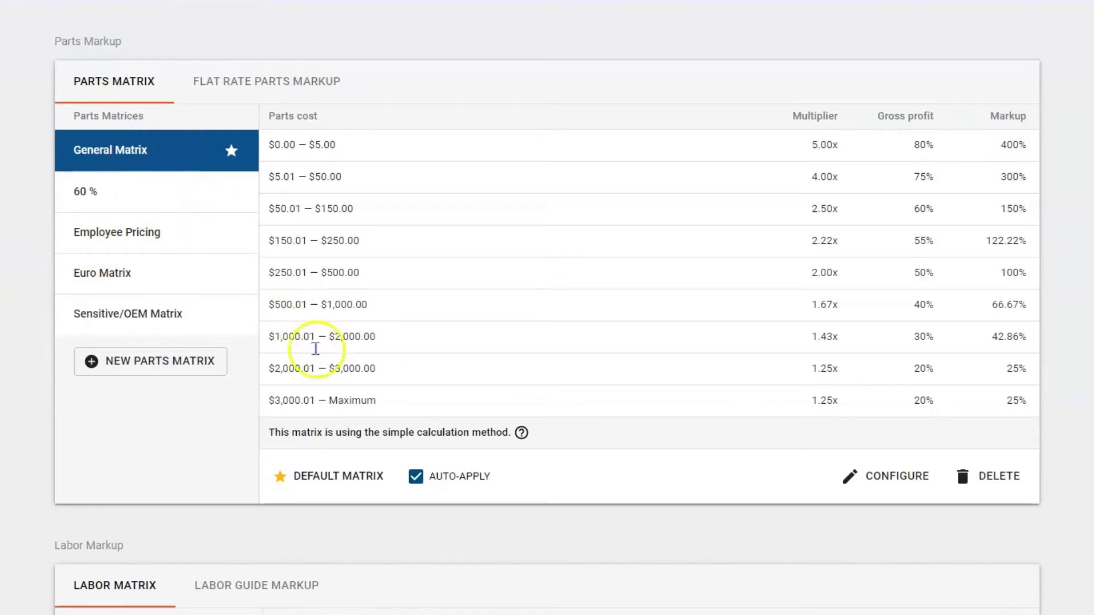
click(359, 492)
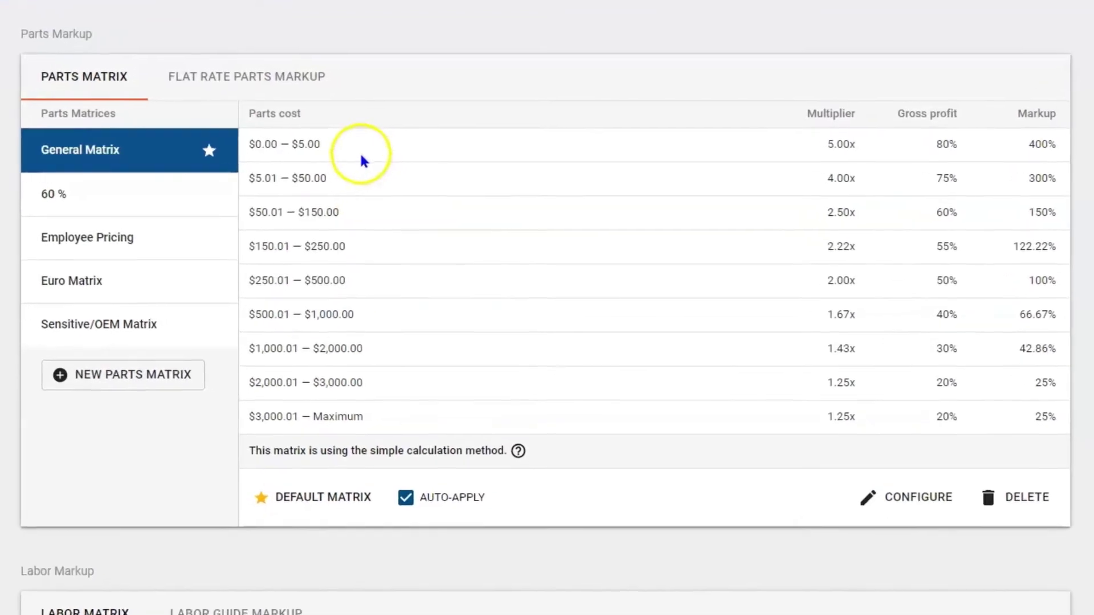
click(358, 143)
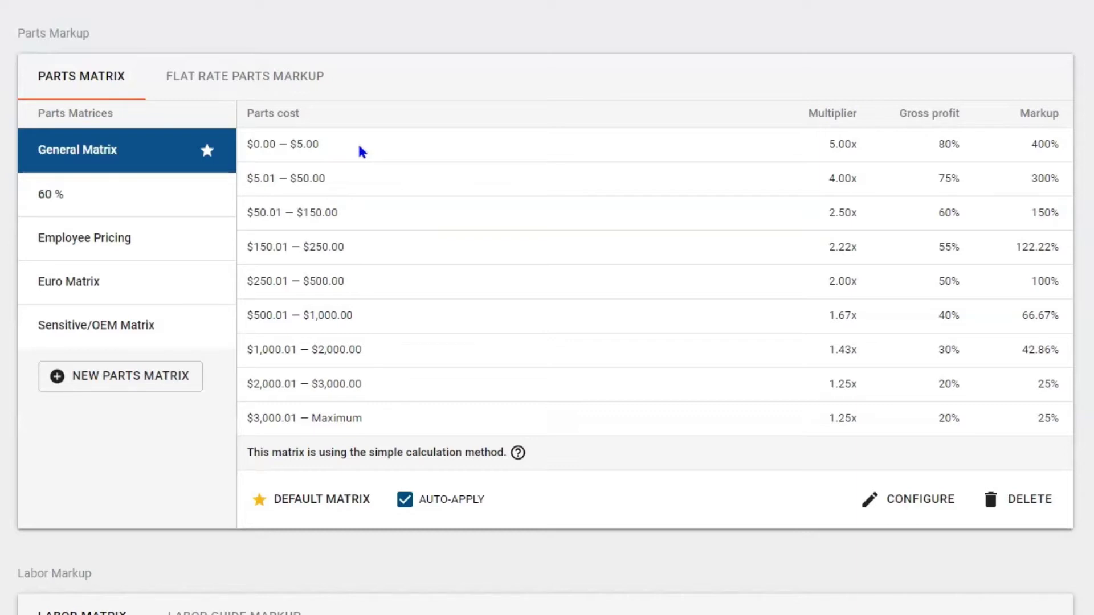
click(369, 221)
Step: Start a new parts matrix named 'Name It'
click(108, 377)
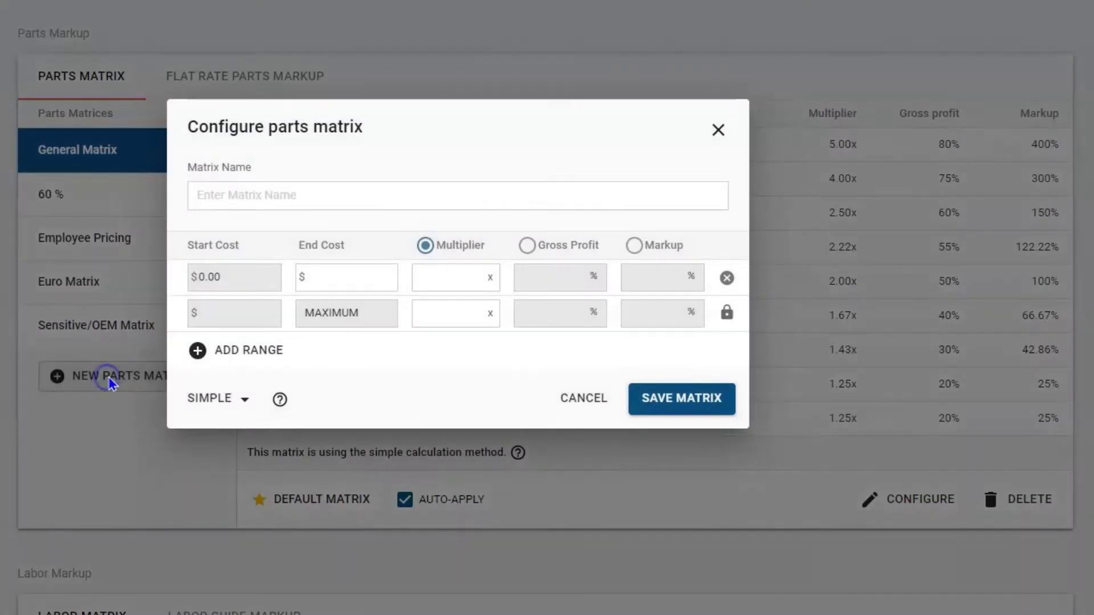
click(252, 185)
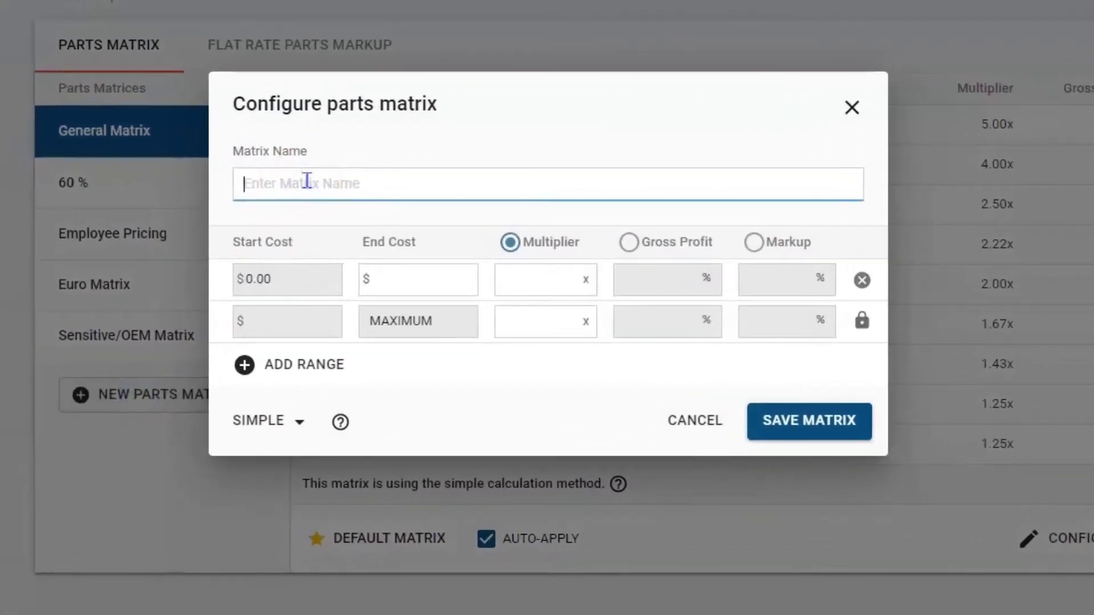
text(Name It)
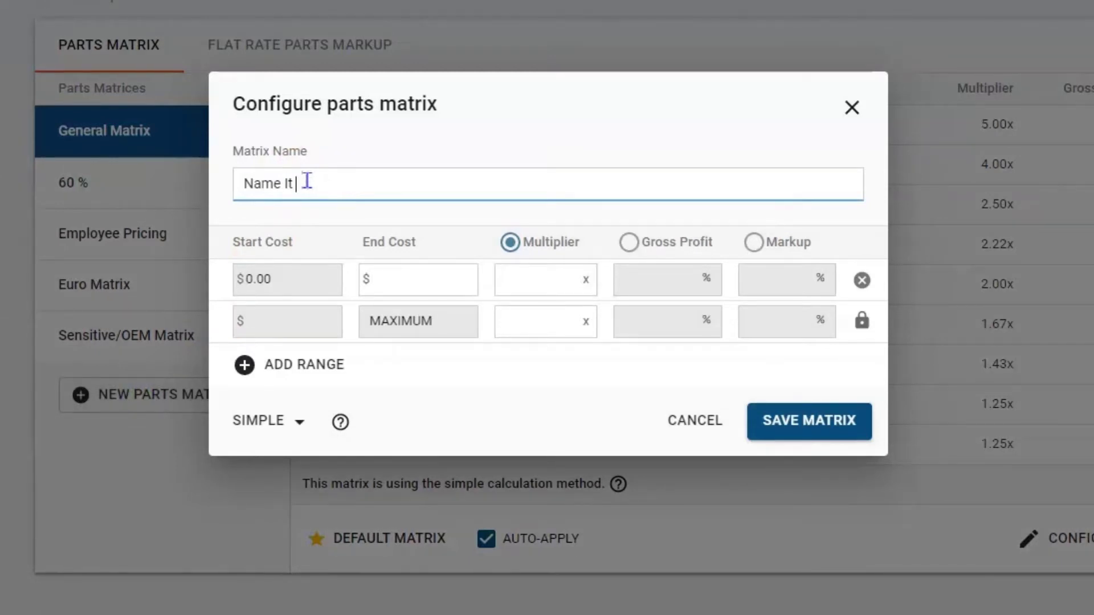
Step: Set the first tier to end at $10 and earn 90% gross profit
click(410, 279)
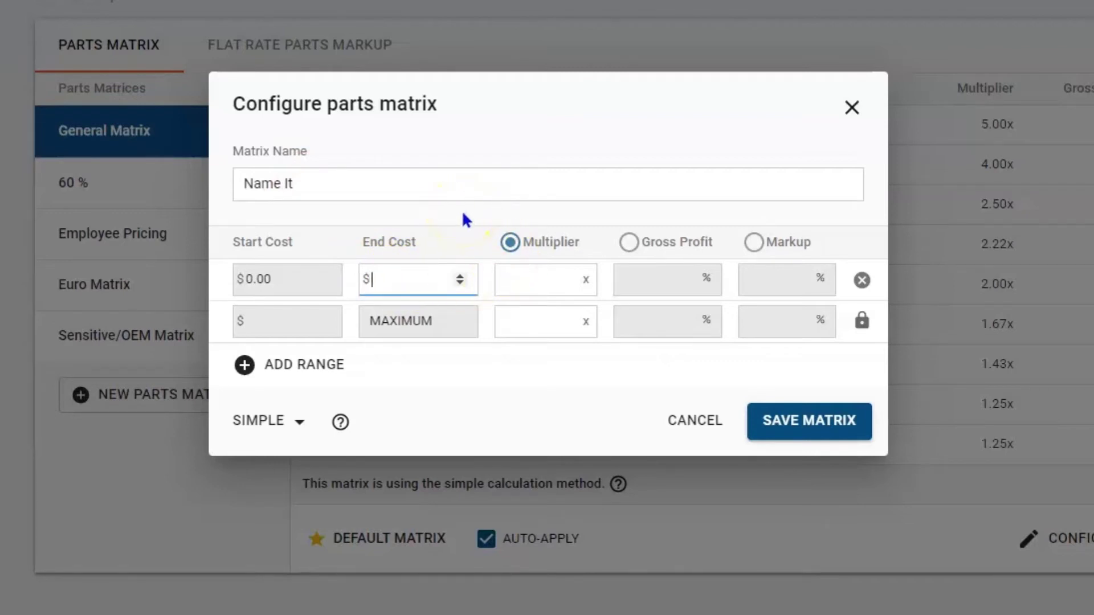
text(10)
click(515, 269)
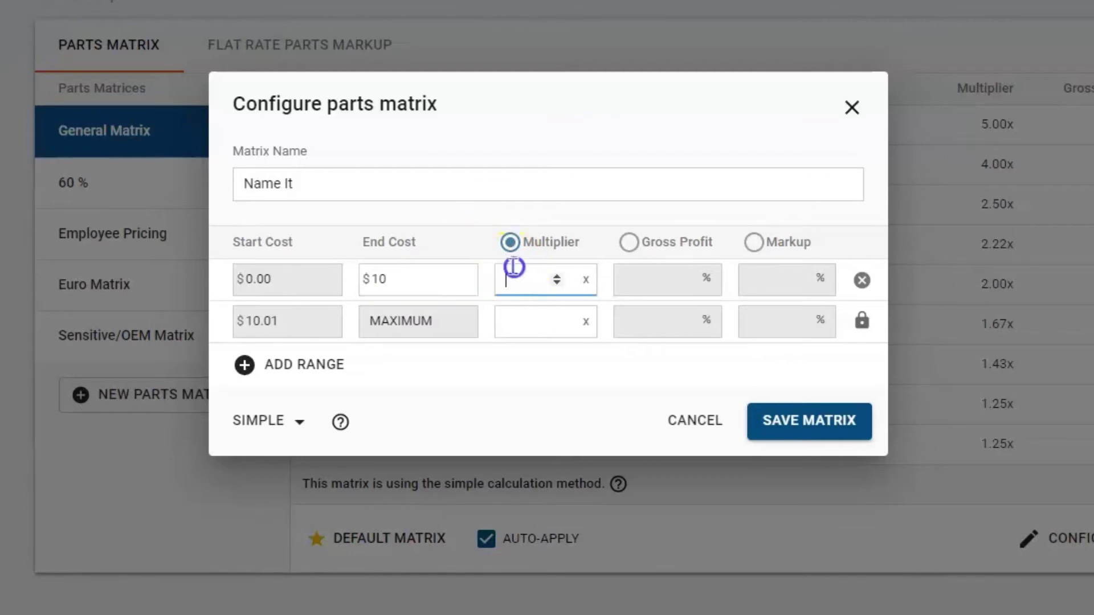
text(9)
click(629, 242)
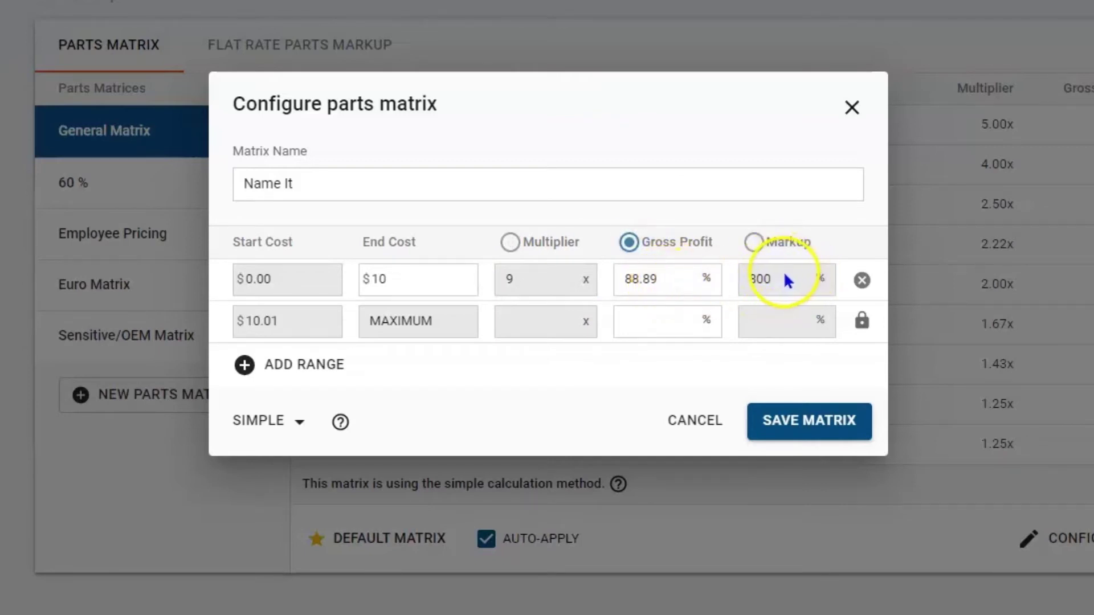
drag(667, 280, 576, 279)
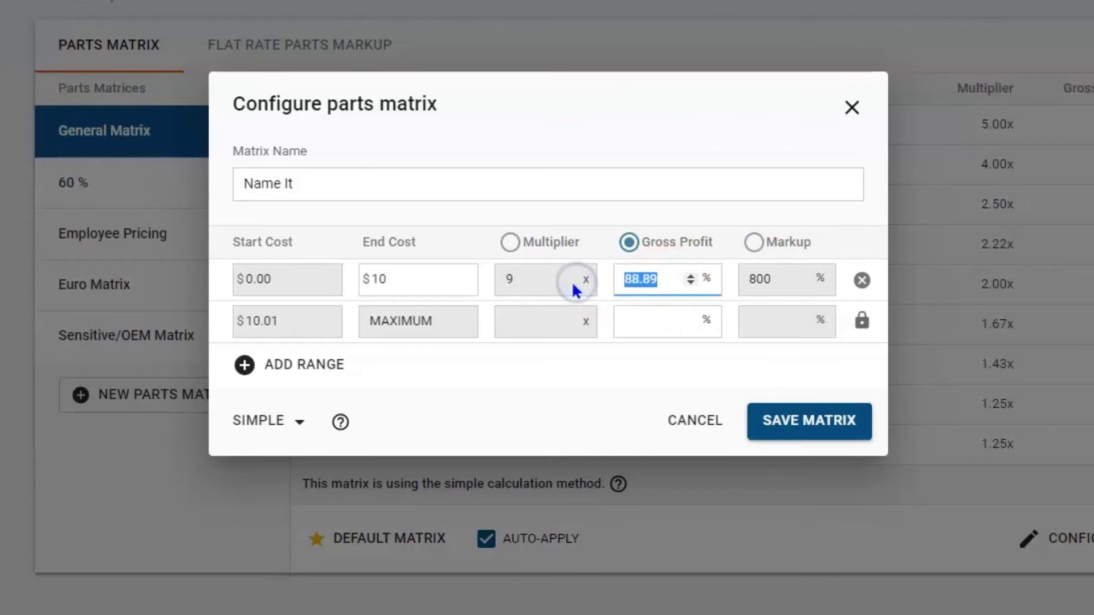
text(90)
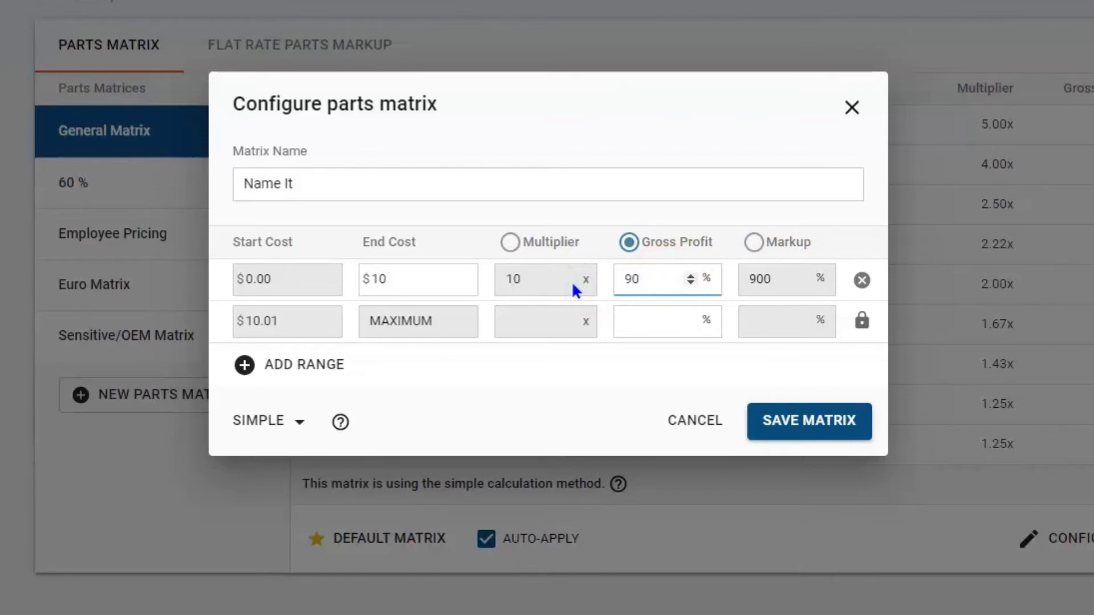
Step: Add four more price ranges to the new matrix
click(281, 363)
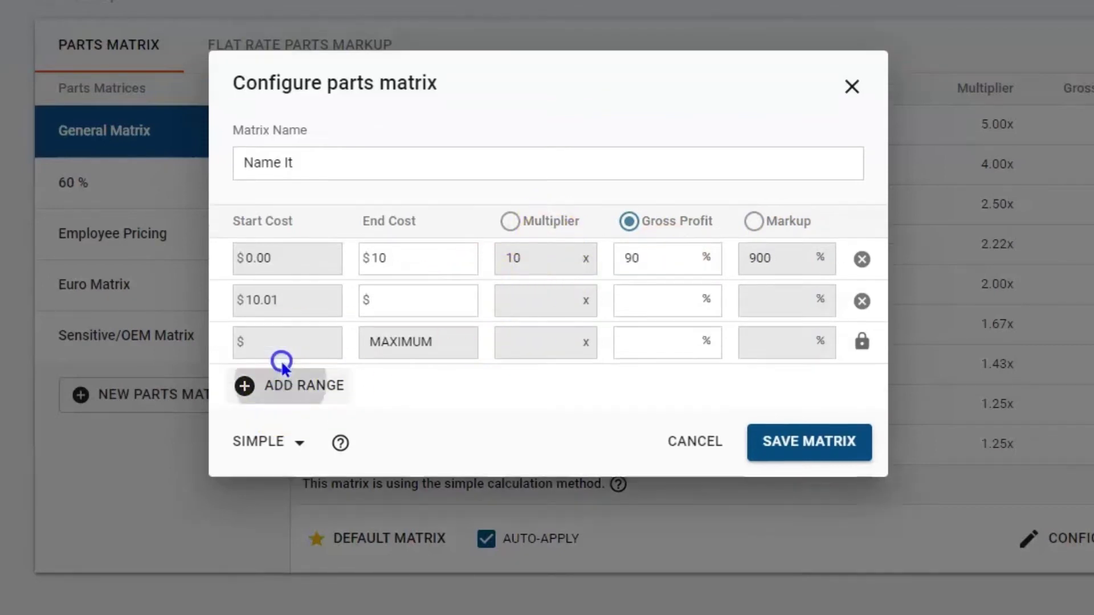
click(291, 390)
click(302, 410)
click(303, 442)
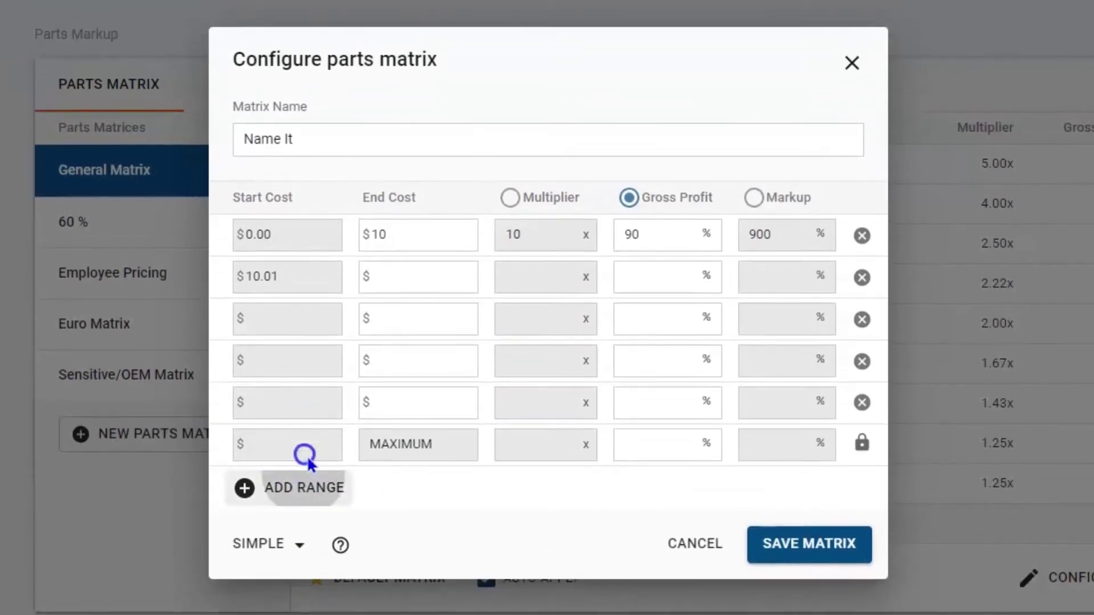
Step: Set the tier end costs to $25, $50, $75 and $100
click(420, 277)
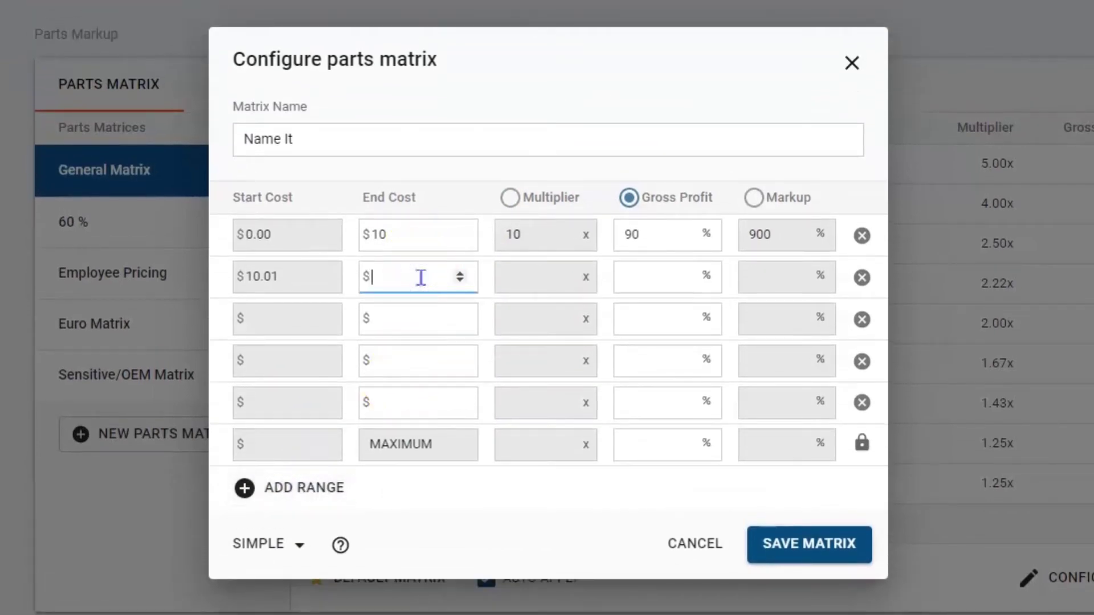
text(25)
click(423, 311)
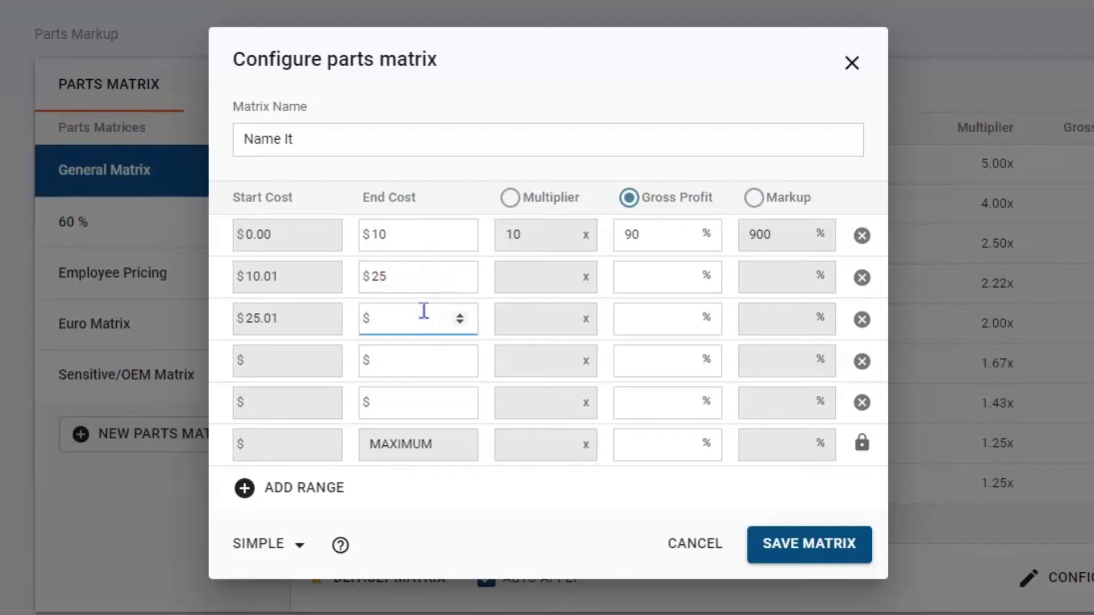
text(50)
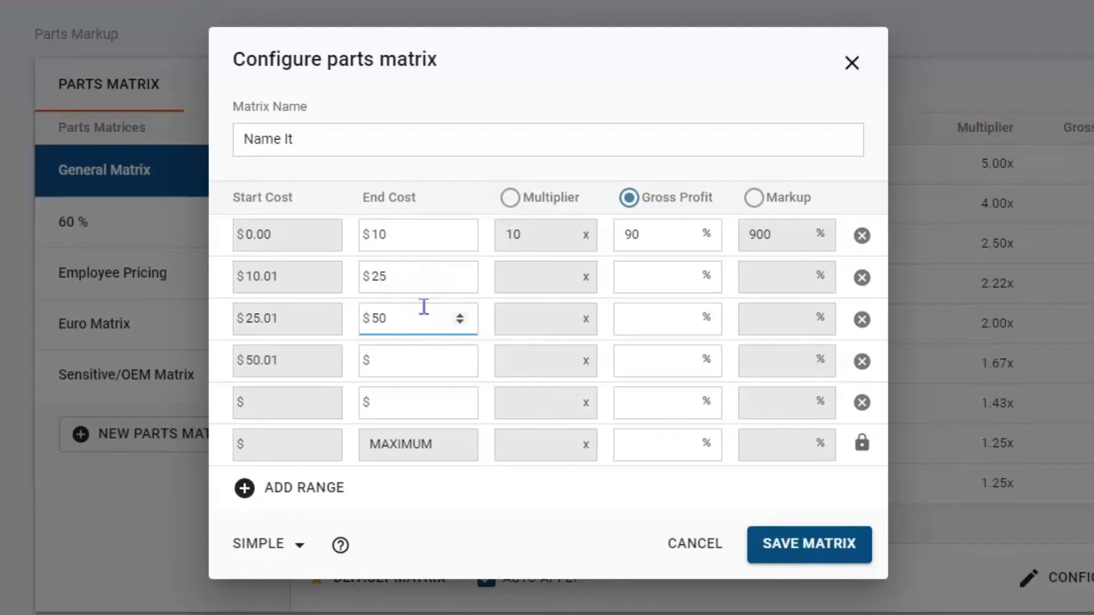
click(421, 353)
text(75)
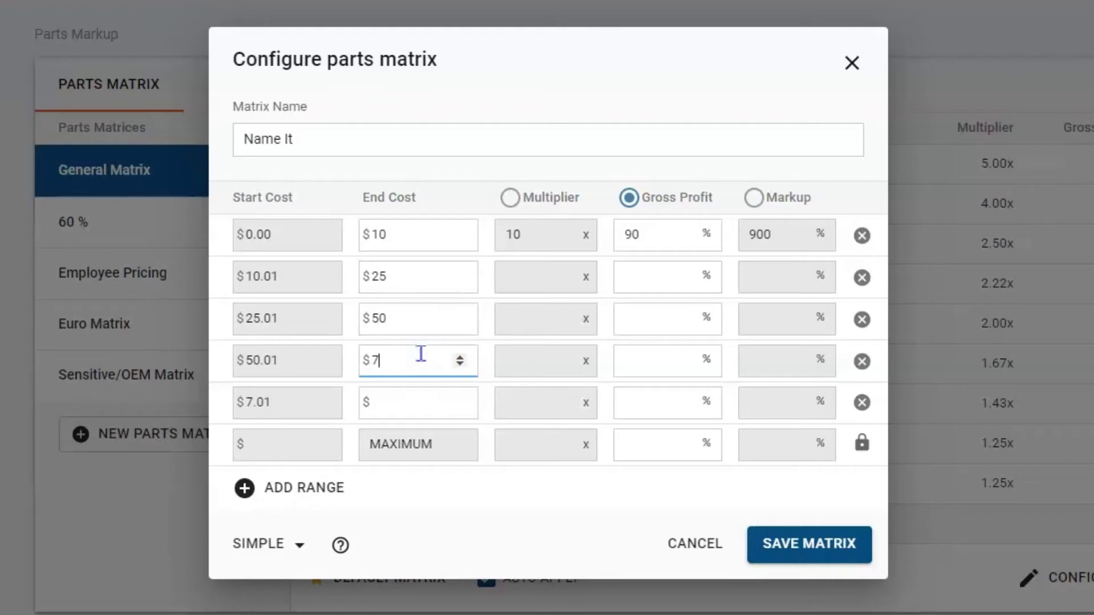
click(420, 399)
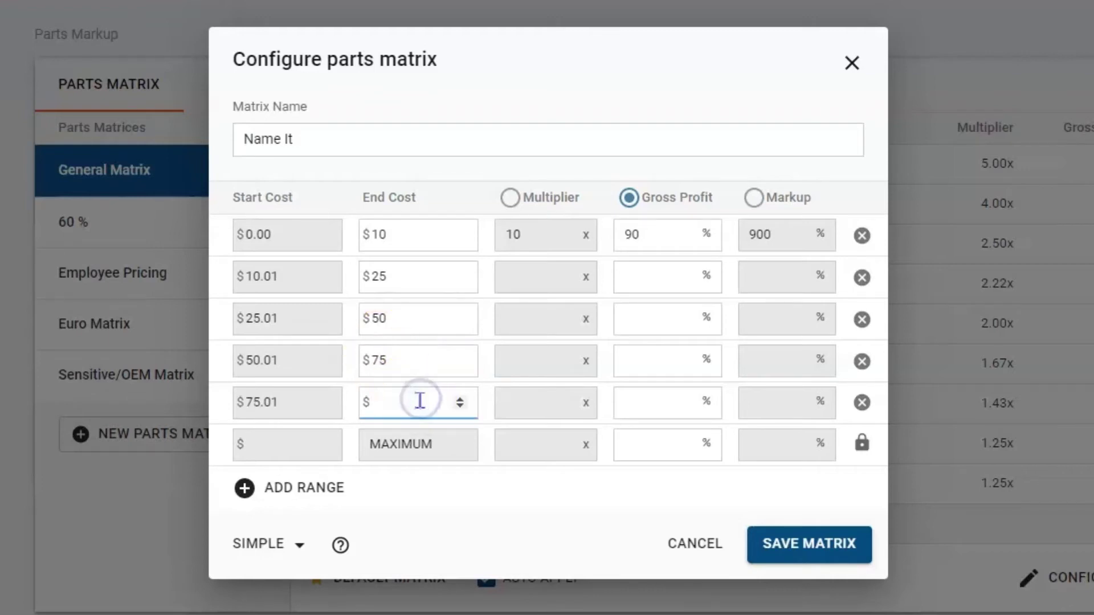
text(100)
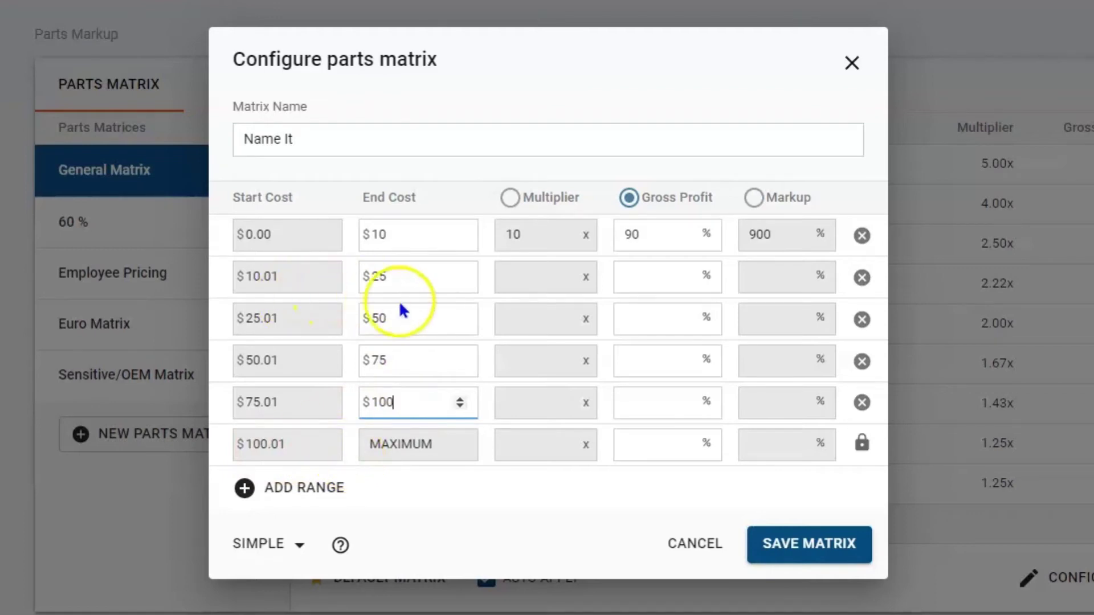
Step: Enter 80%, 75% and 70% gross profit for the second through fourth tiers
click(621, 278)
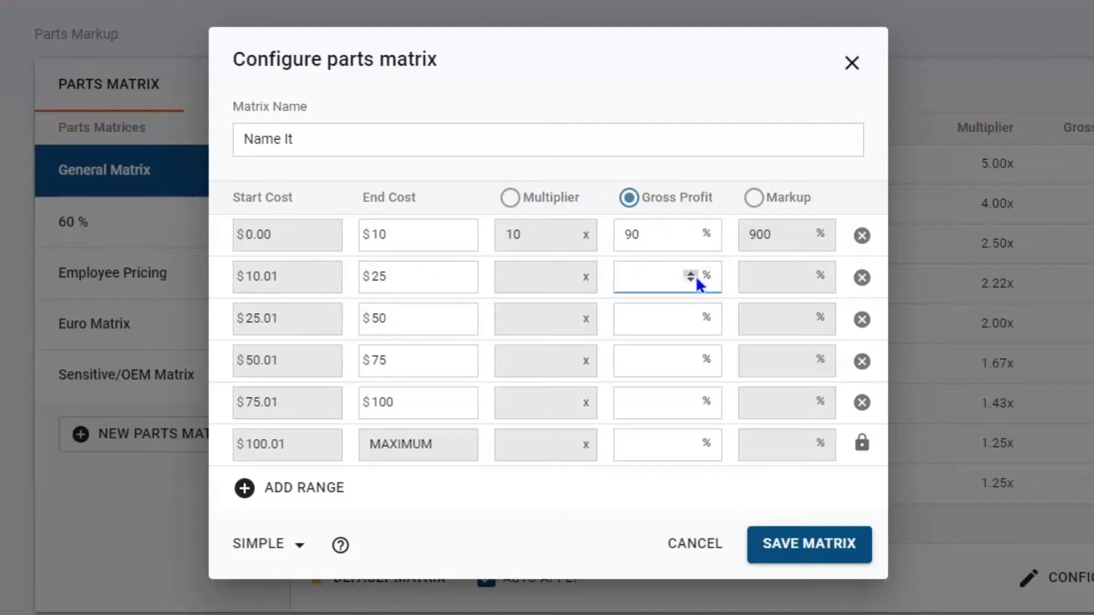
text(80)
click(684, 260)
click(664, 323)
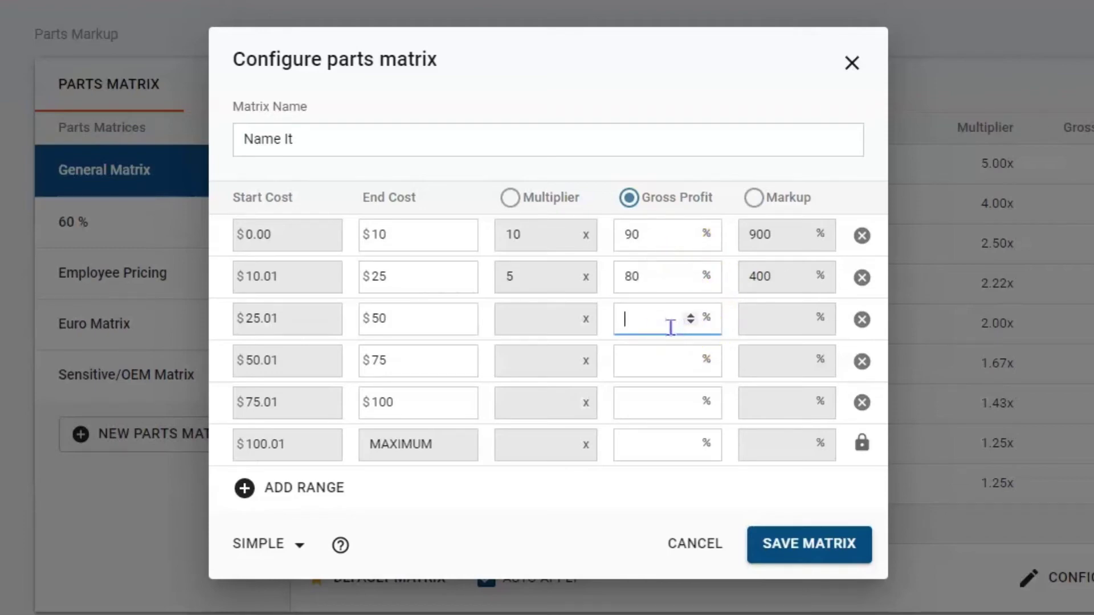
text(75)
click(648, 368)
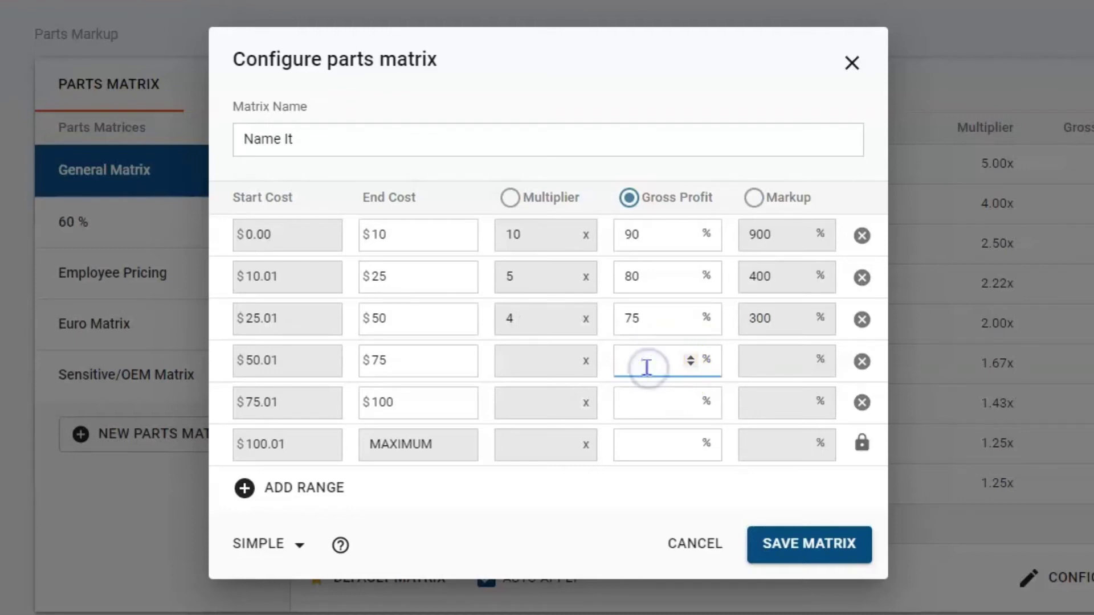
text(70)
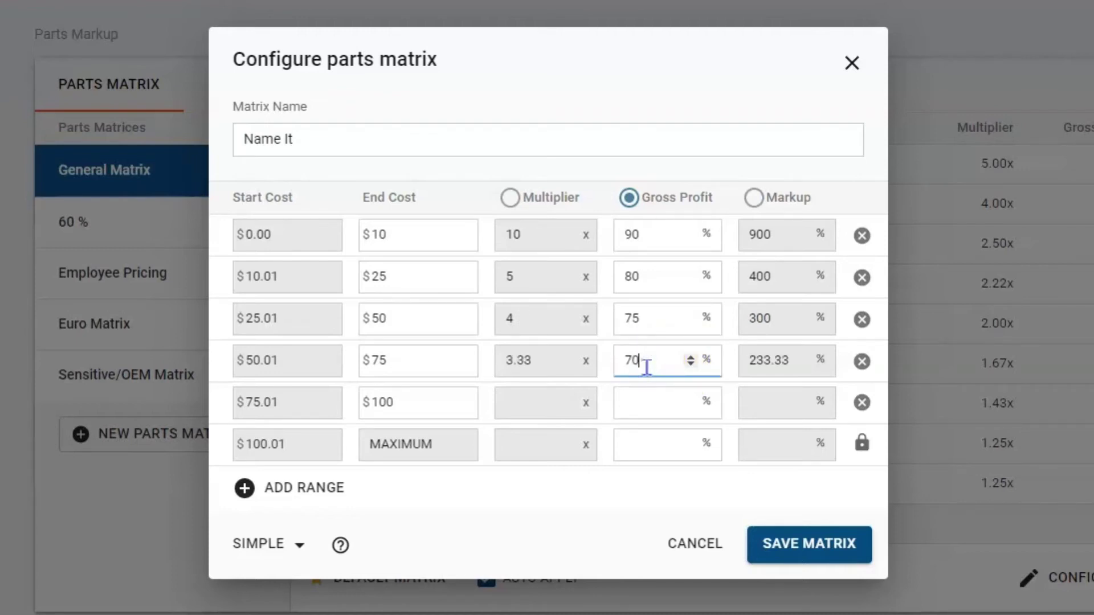
Step: Give the last two tiers 60% and 50% gross profit and save the matrix
drag(640, 366, 649, 400)
click(650, 400)
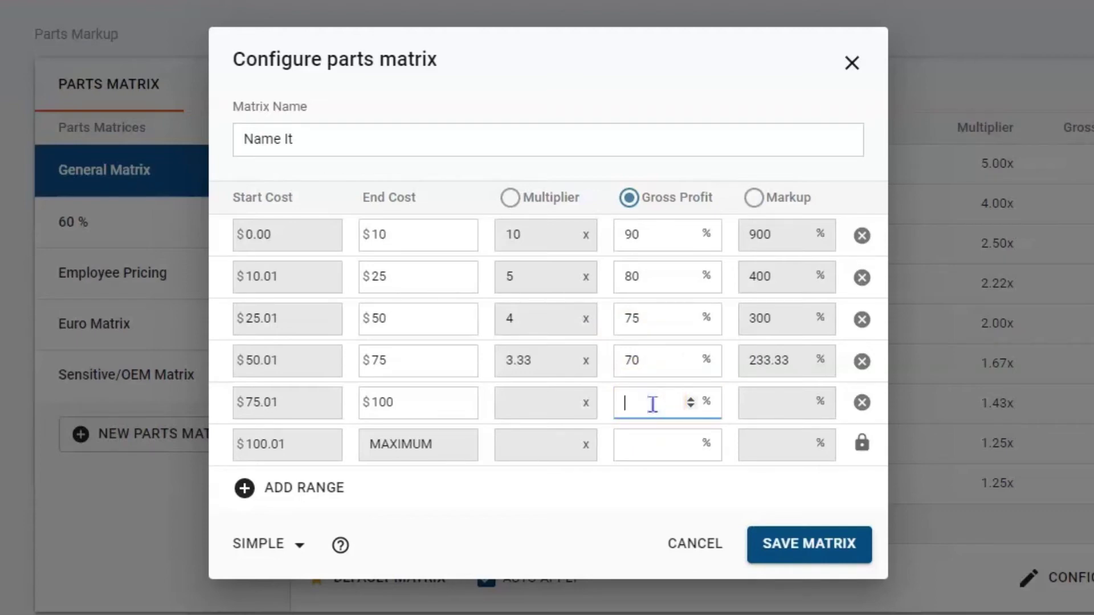
text(60)
click(654, 444)
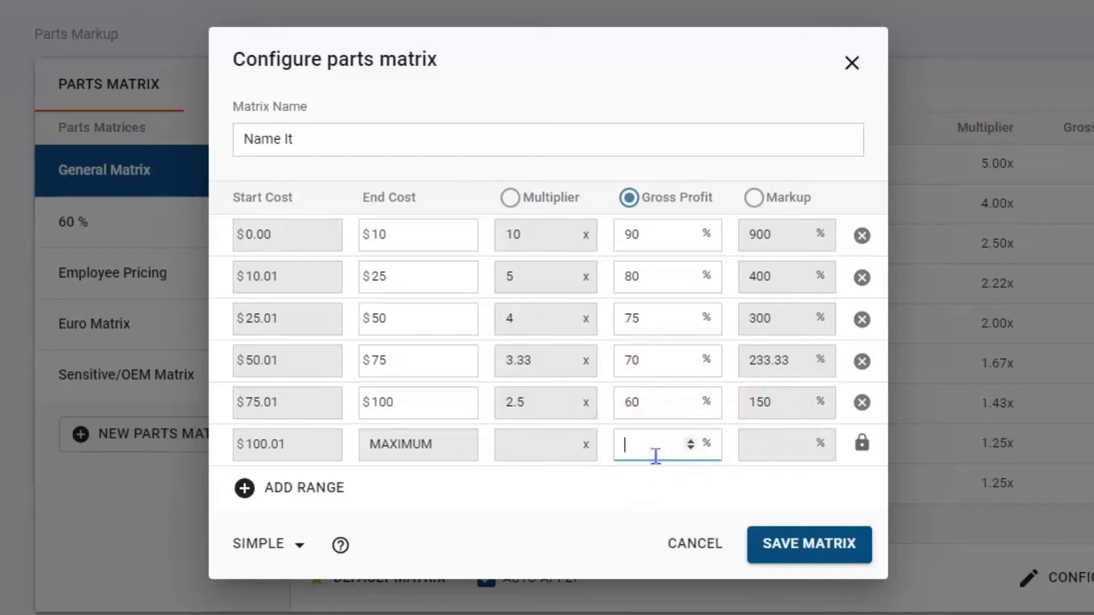
text(50)
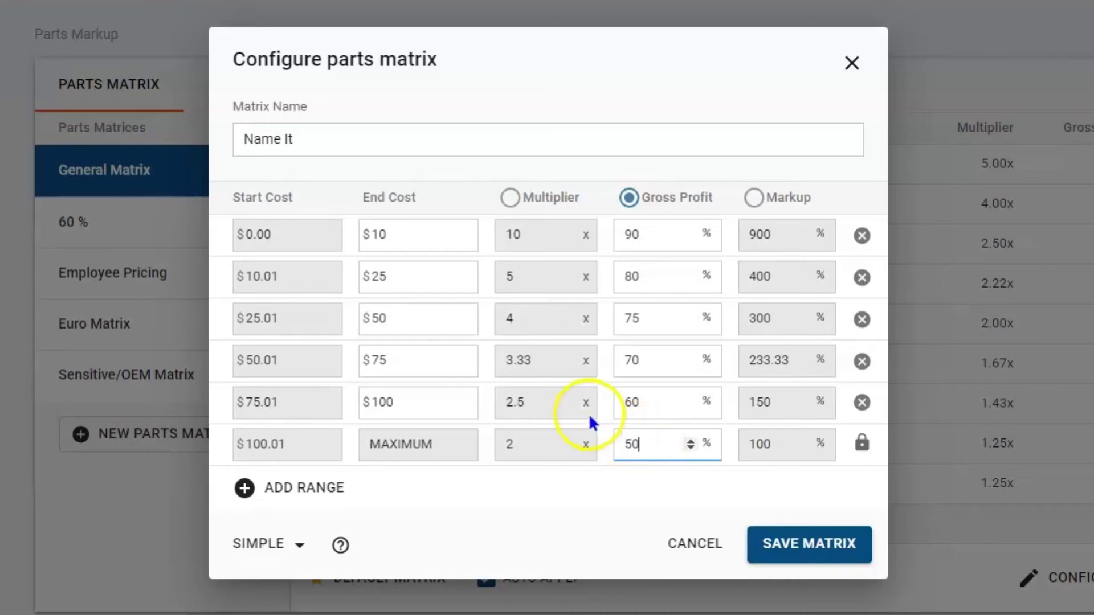
click(813, 542)
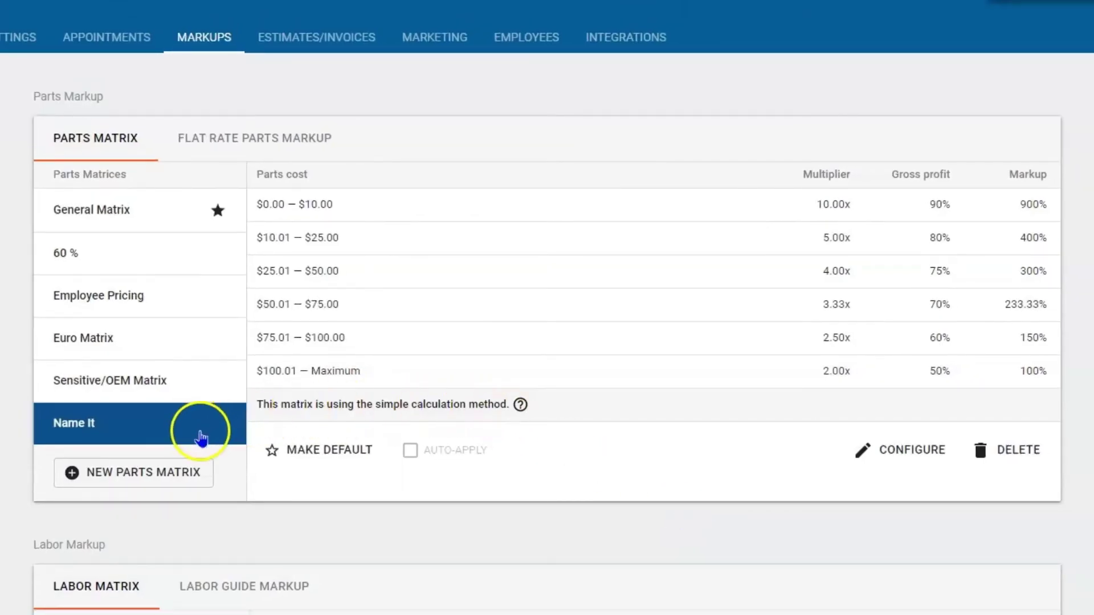
Step: Make 'Name It' the default parts matrix, auto-applied to estimate parts
click(274, 458)
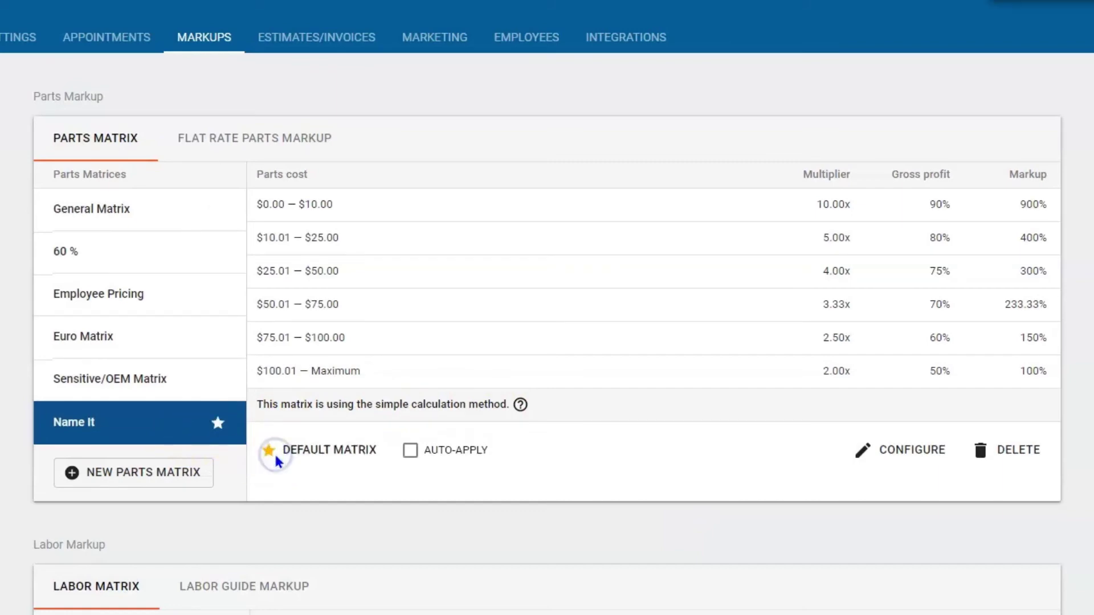
click(410, 450)
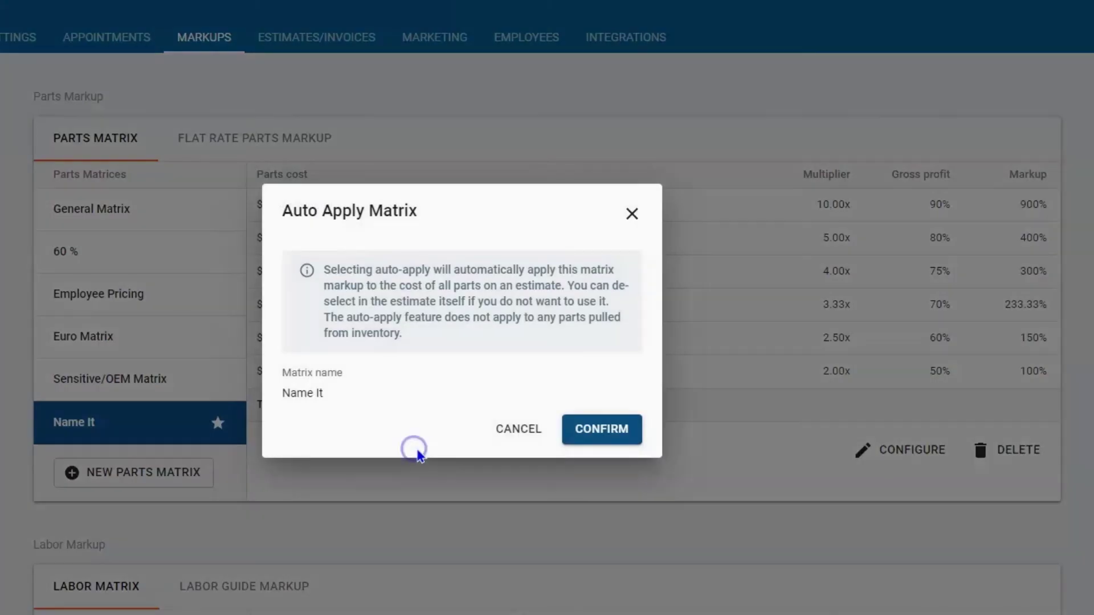
click(622, 442)
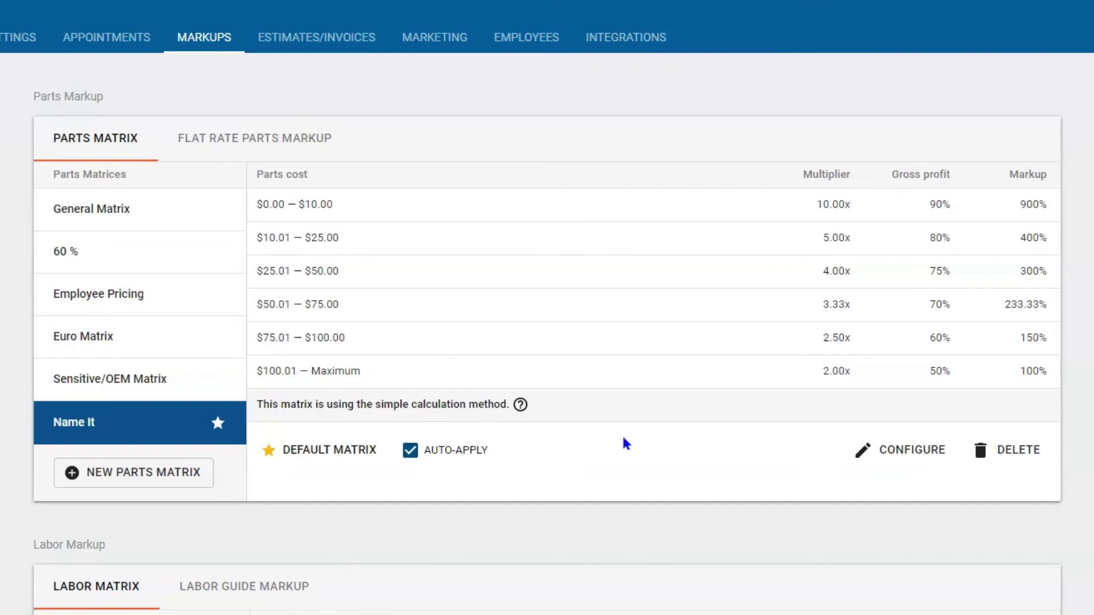
Step: Delete 'Name It' and restore General Matrix as the auto-applied default matrix
click(1004, 451)
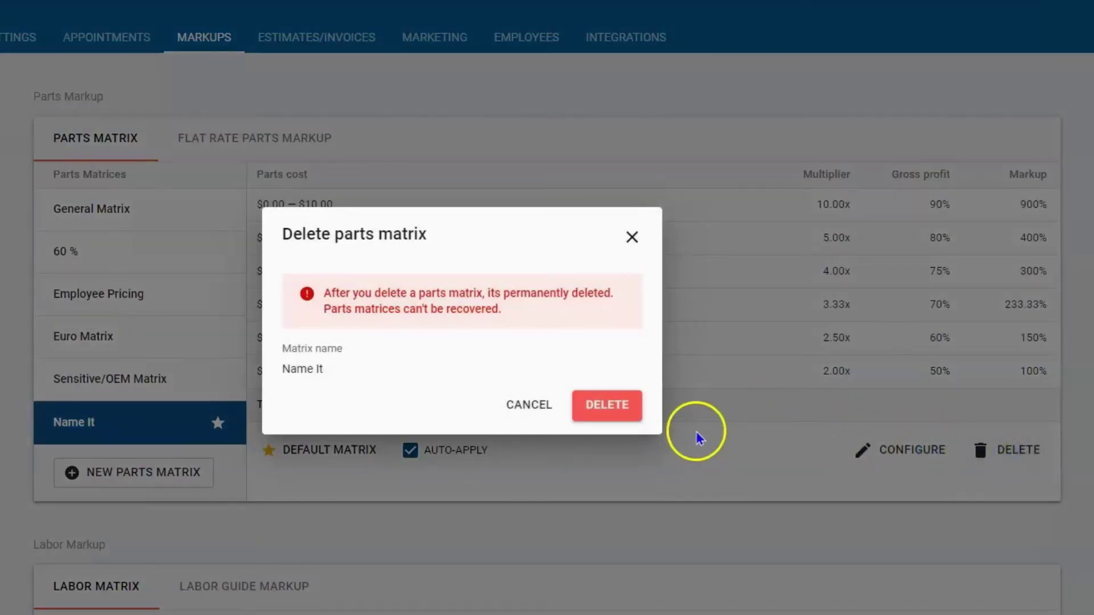
click(632, 409)
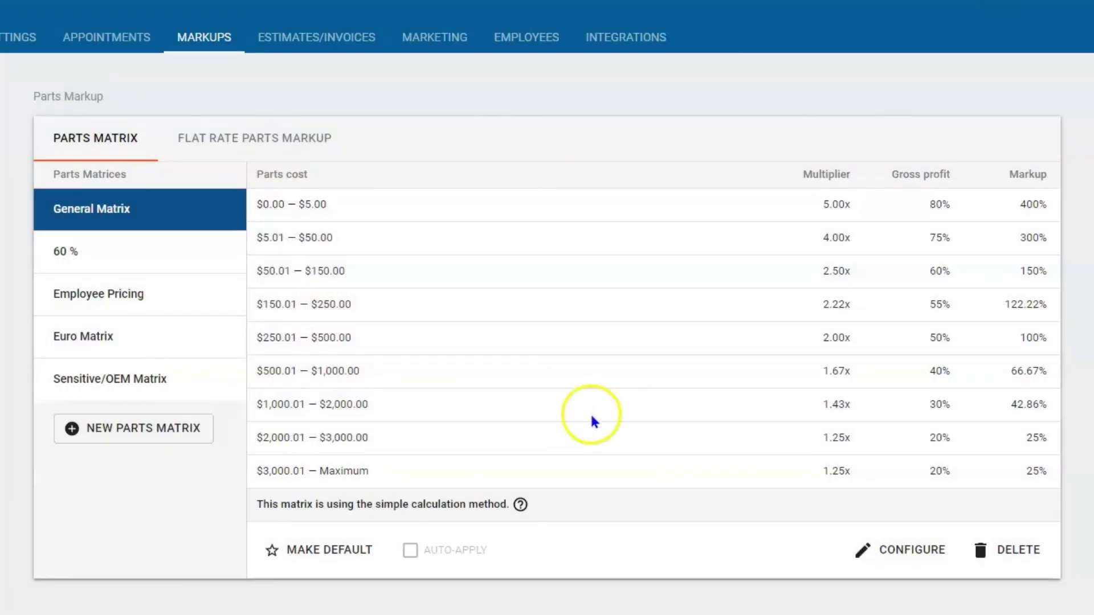
click(282, 554)
click(412, 552)
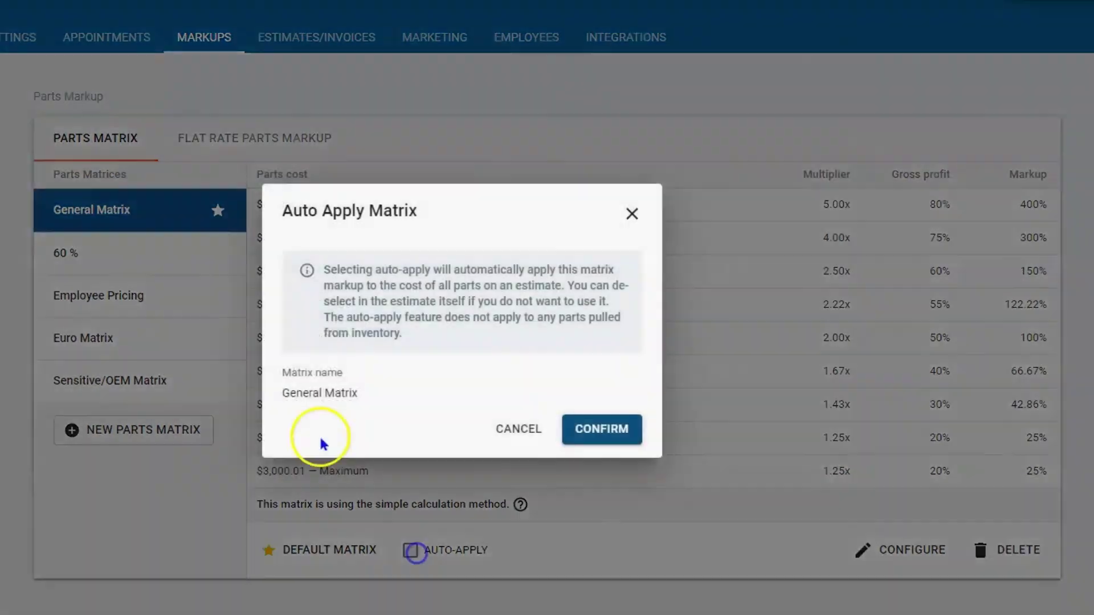
click(611, 430)
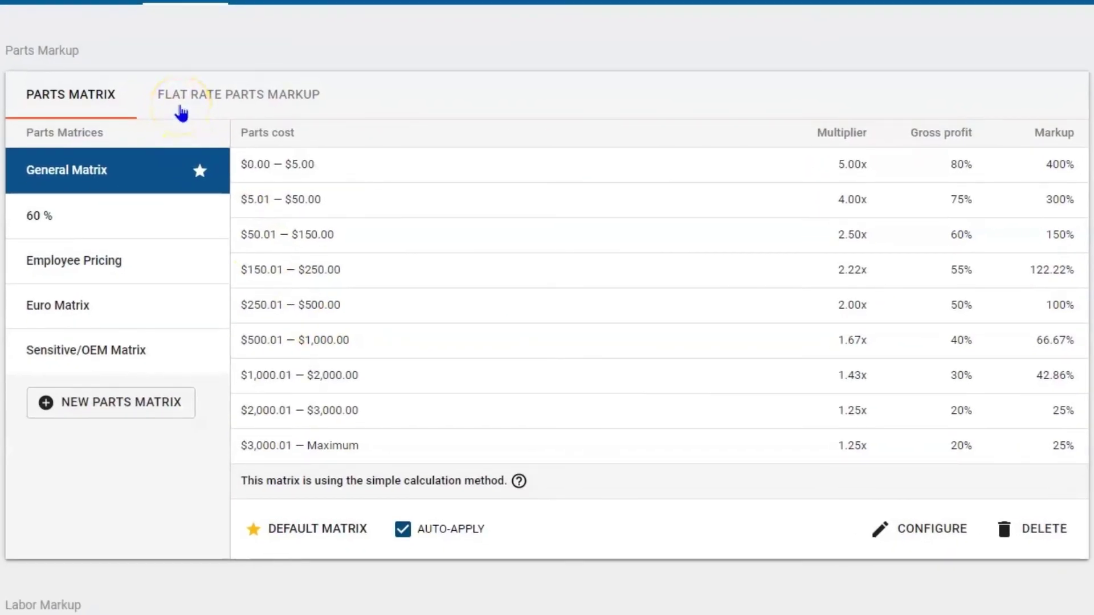
click(181, 108)
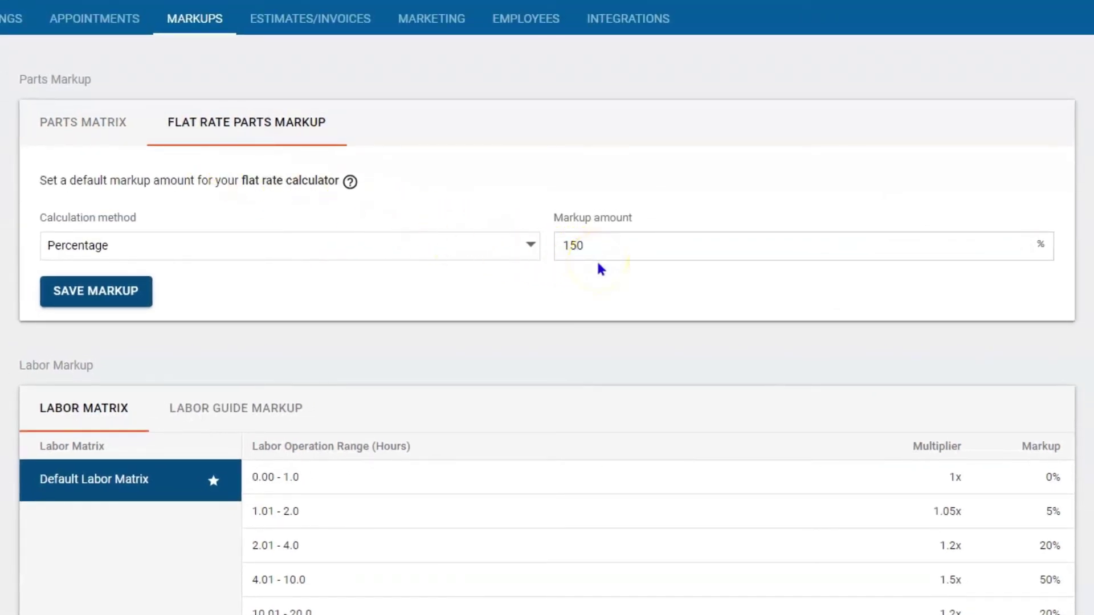
Step: Replace the 150 flat-rate markup amount with 60 and set the calculation method to Fixed
drag(593, 247, 526, 247)
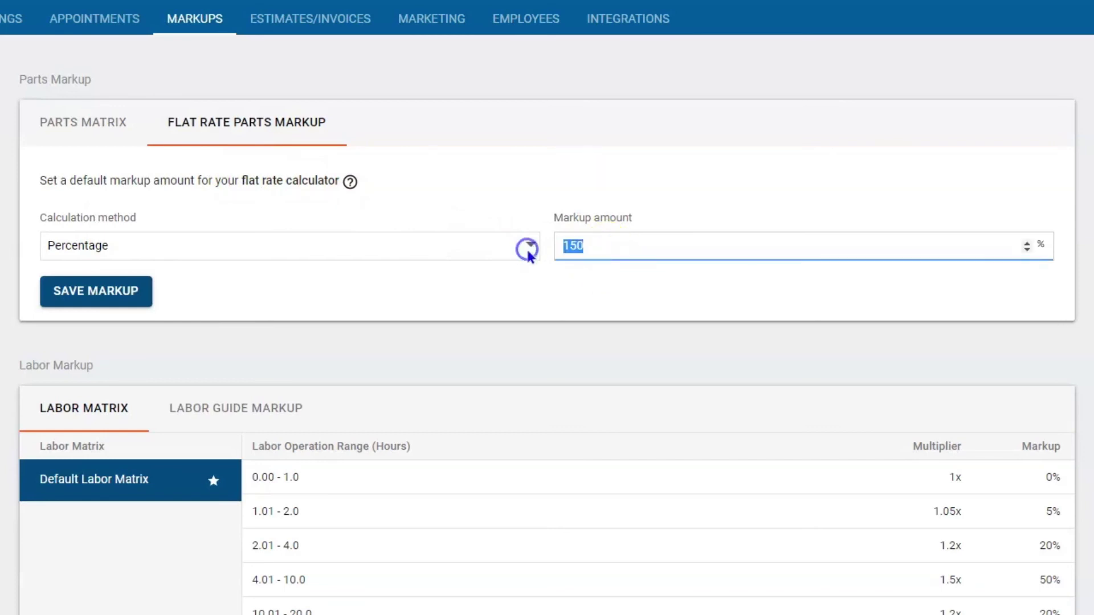
text(60)
click(523, 251)
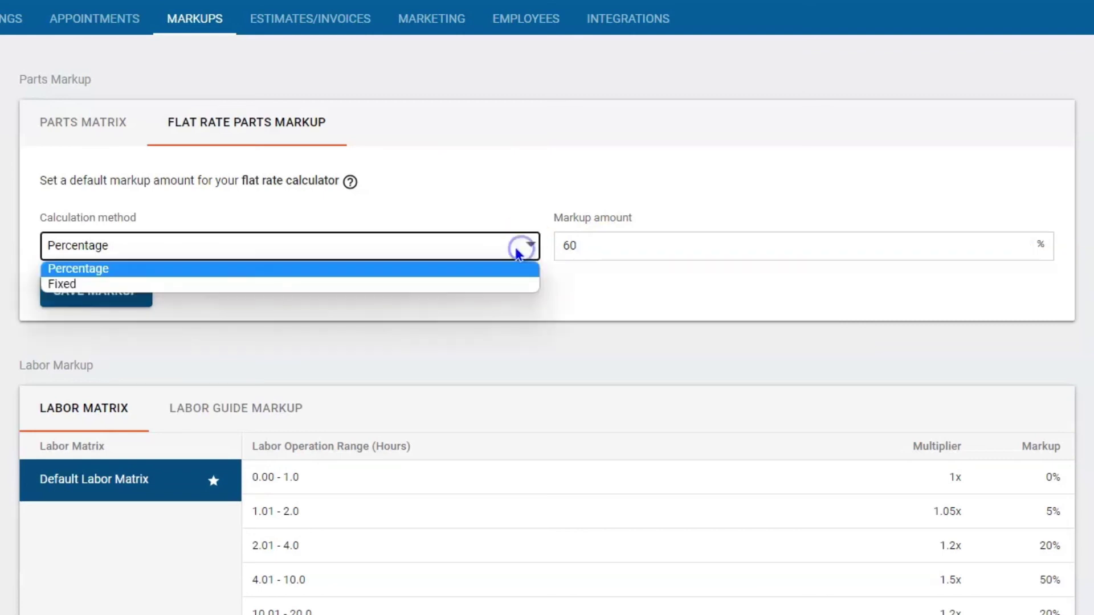
click(476, 283)
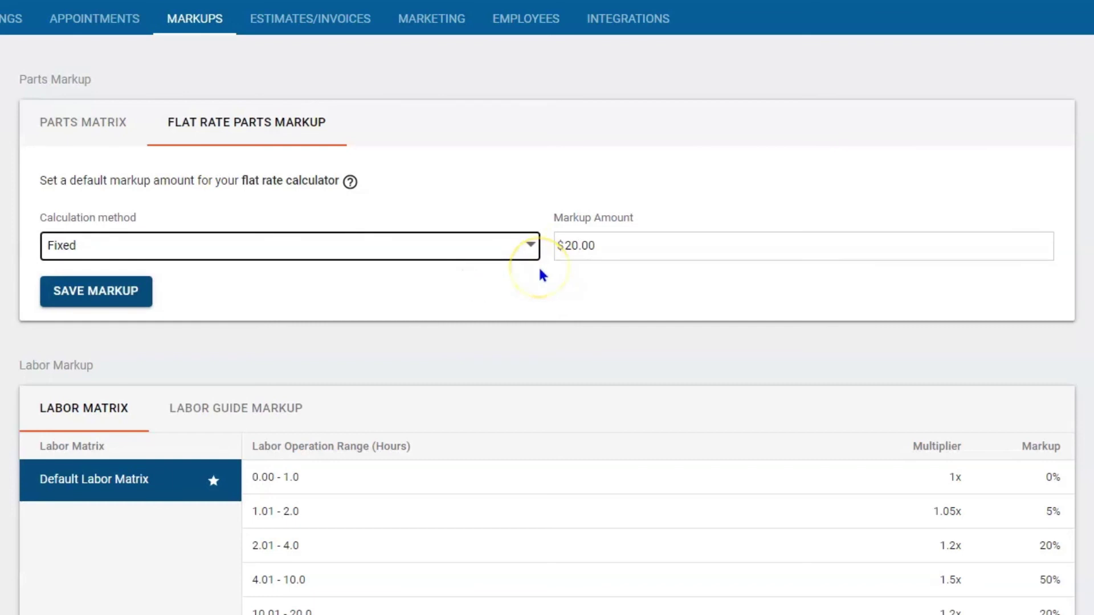
click(516, 260)
Step: Save the flat-rate markup and go back to the Parts Matrix list
click(134, 288)
click(86, 123)
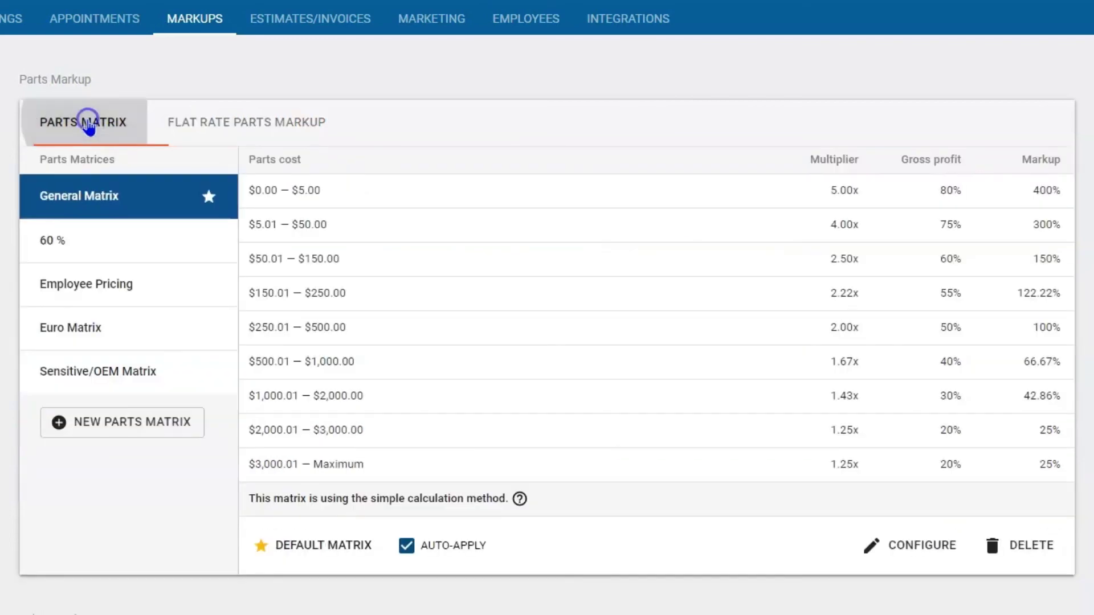